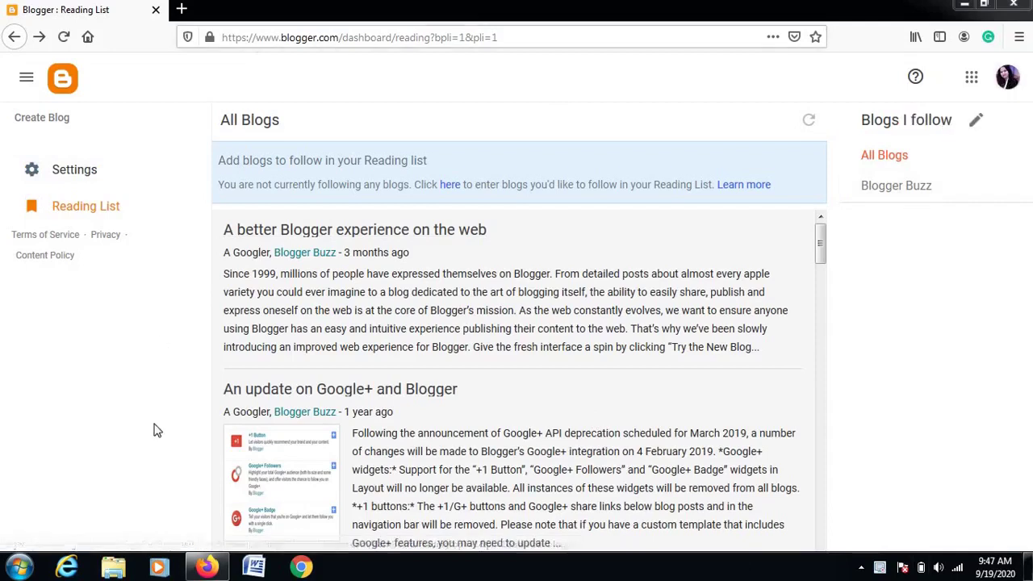
# Start creating a new blog and title it "SANATAN DHARMA COLLEGE".
pyautogui.click(19, 211)
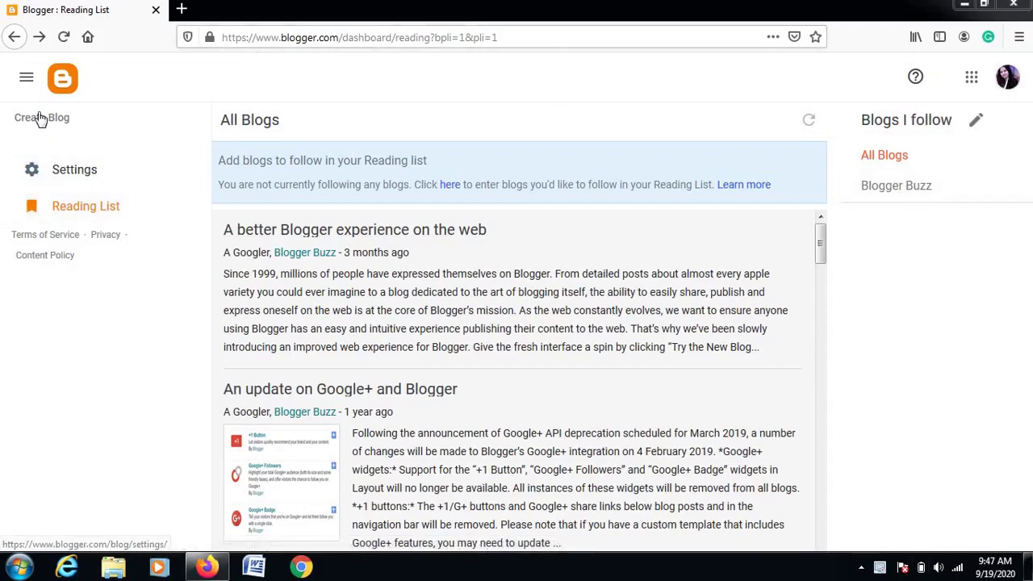
pyautogui.click(38, 118)
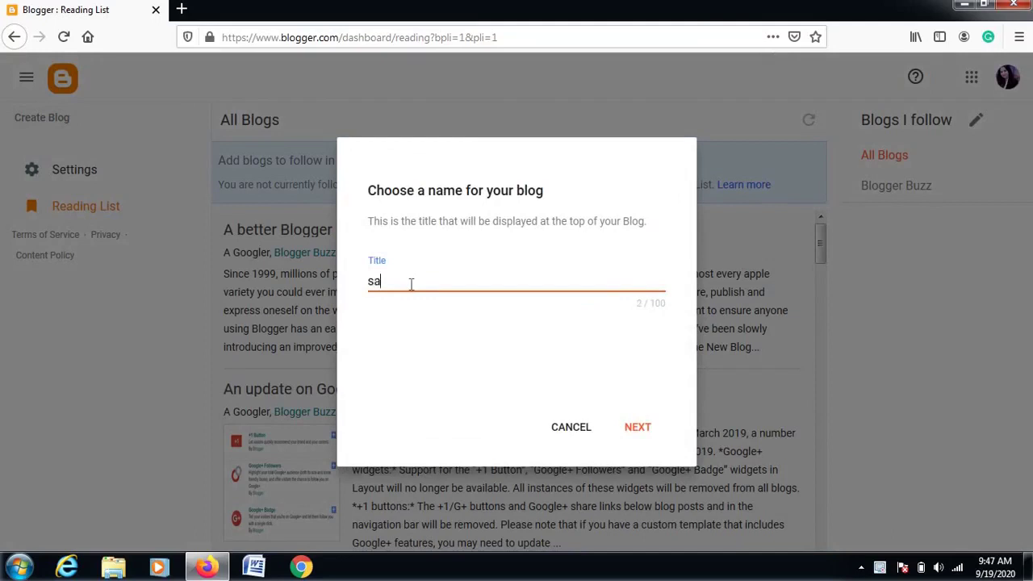
pyautogui.write('SANATAN DHARMA COLLEGE')
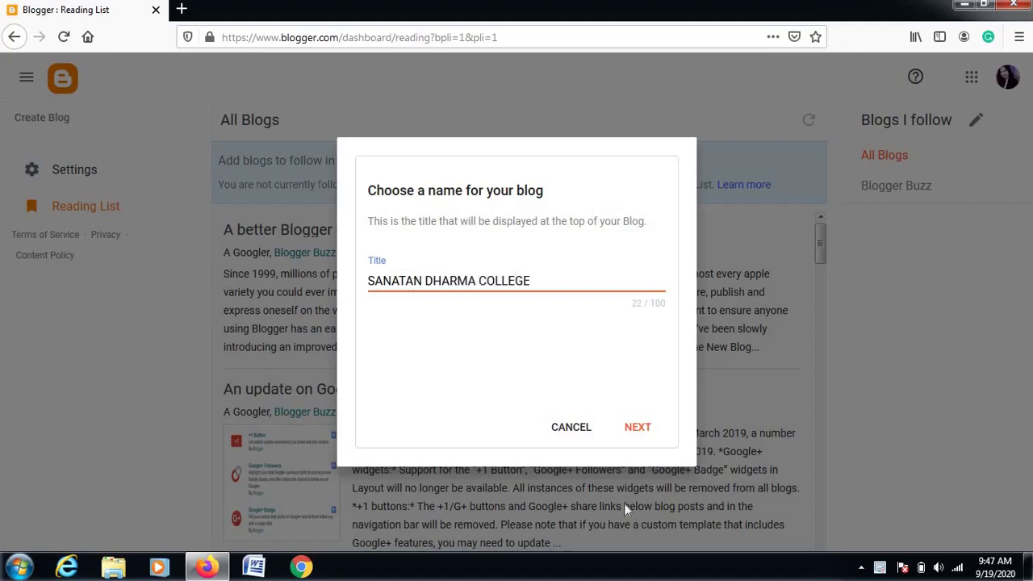
pyautogui.click(627, 429)
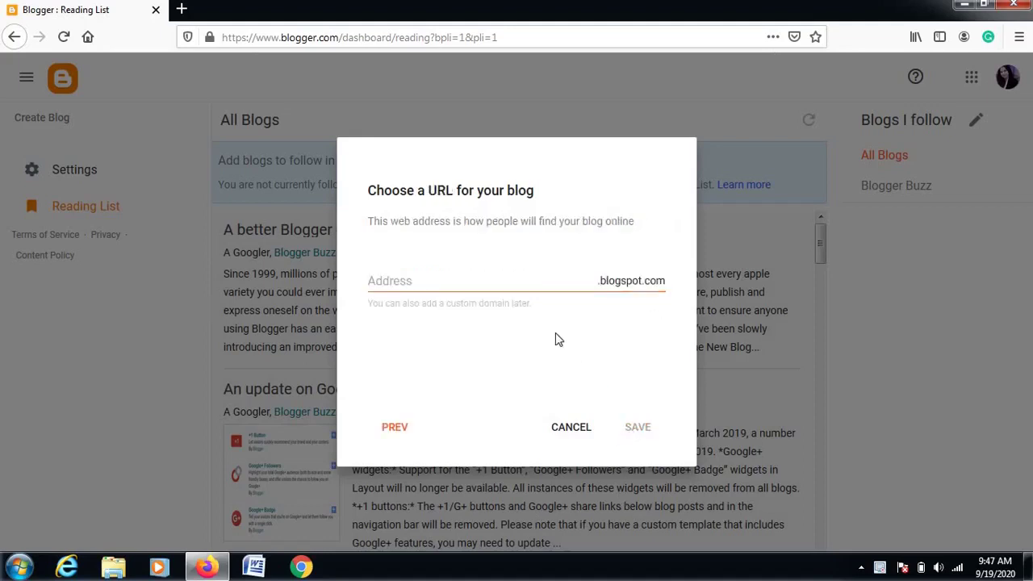
# Set the blog's address to sdcamb2020.blogspot.com and save the new blog.
pyautogui.click(391, 280)
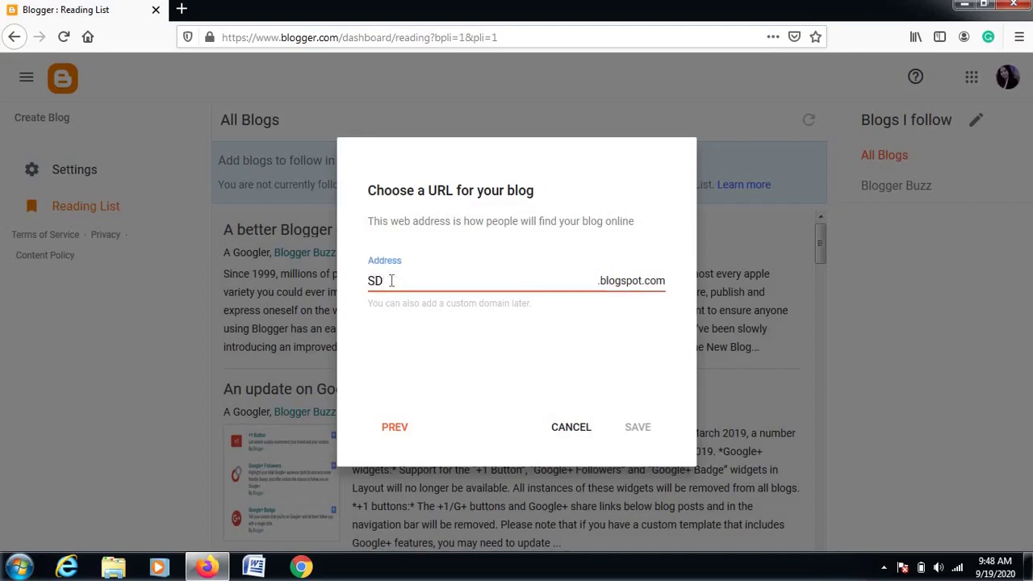
pyautogui.press('BackSpace')
pyautogui.press('BackSpace')
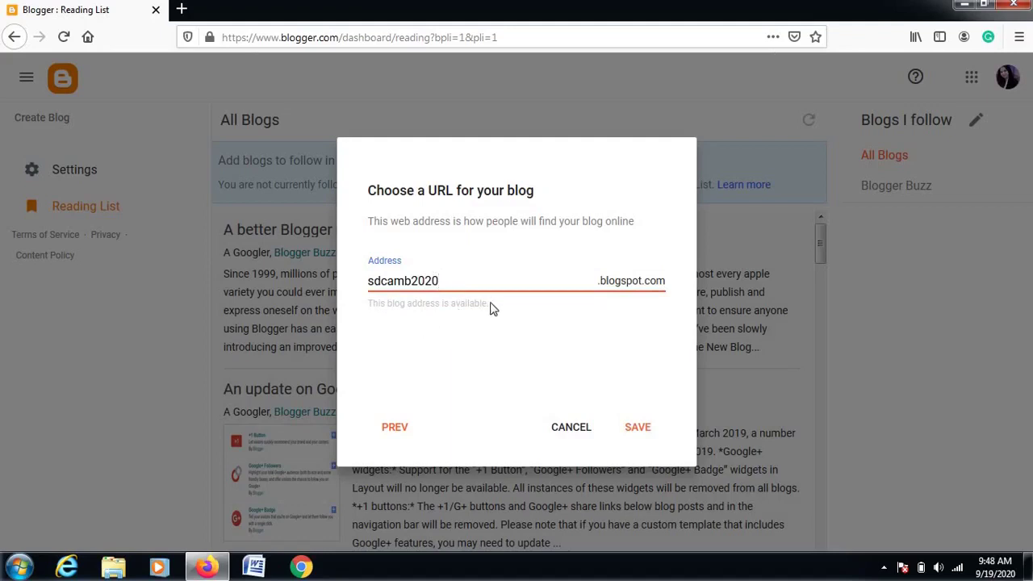
pyautogui.click(636, 430)
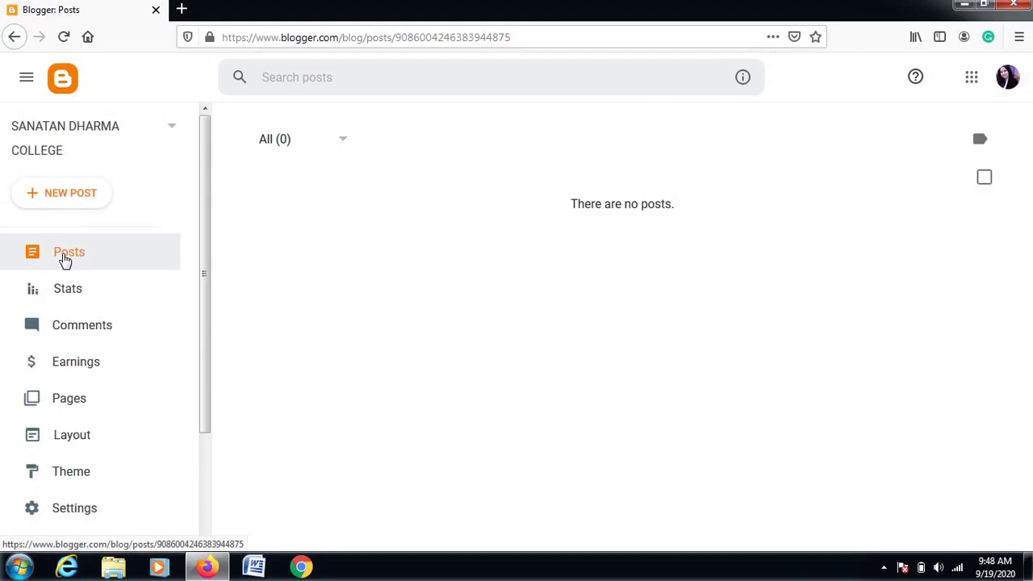
# Create a new post with the body ready for text, and open a new browser tab.
pyautogui.click(64, 199)
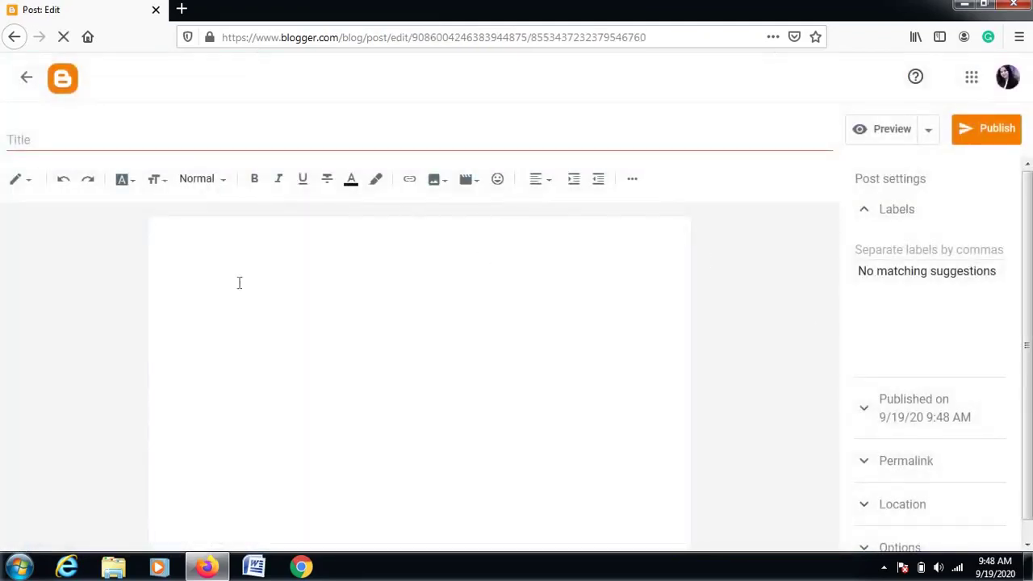
pyautogui.click(178, 243)
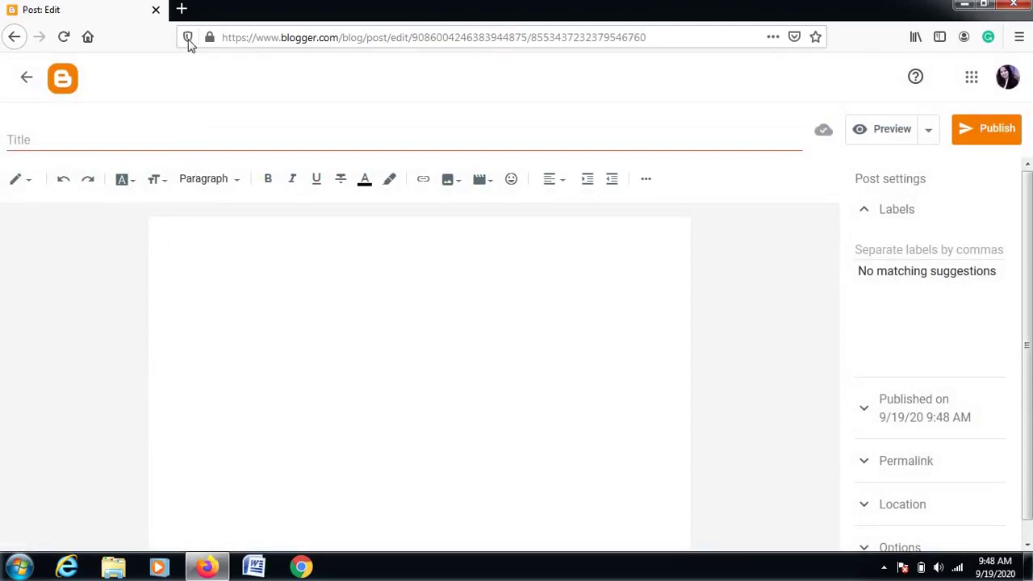
pyautogui.click(182, 10)
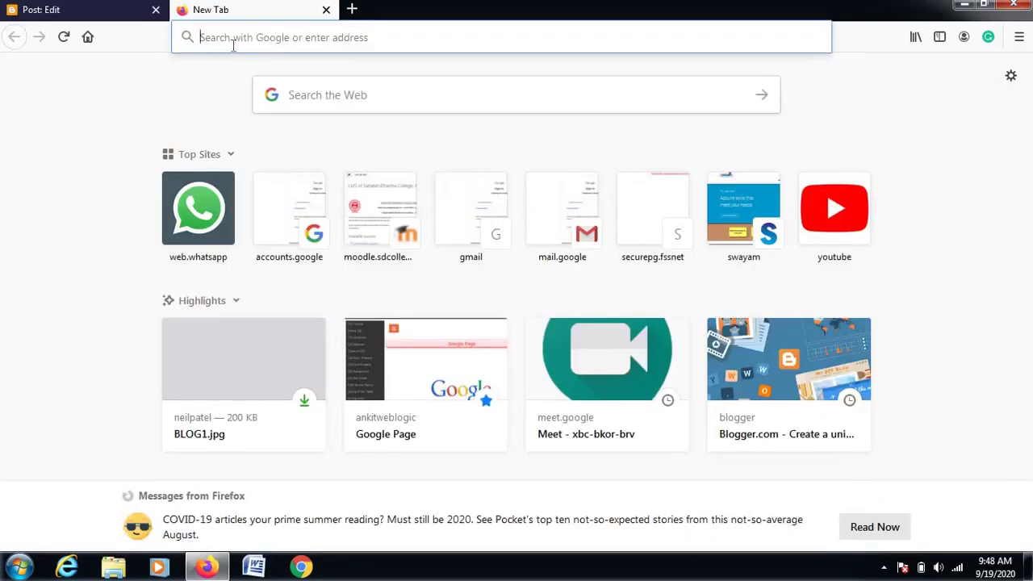
pyautogui.write('html int')
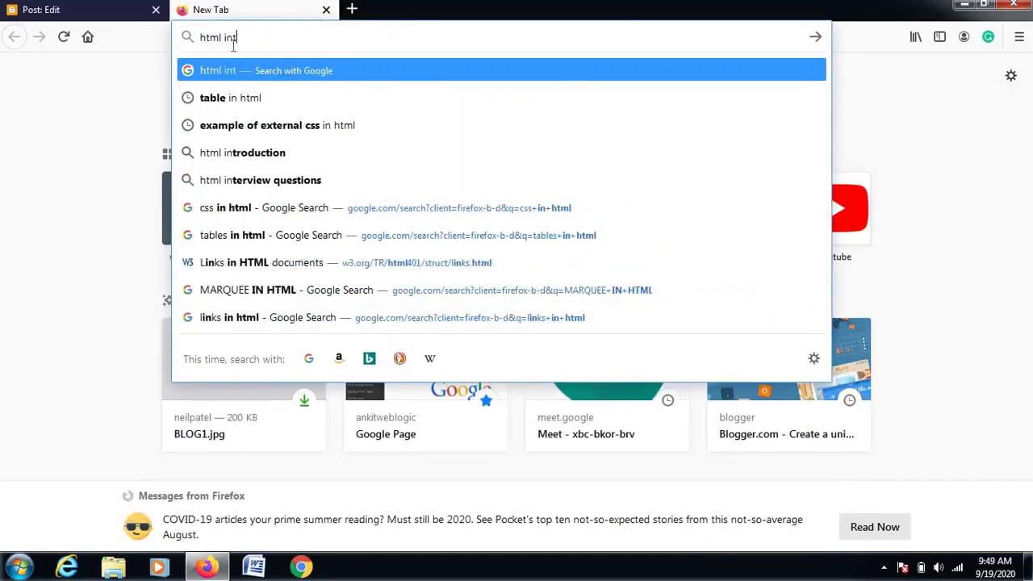
pyautogui.write('ro p')
pyautogui.press('BackSpace')
pyautogui.press('BackSpace')
pyautogui.press('BackSpace')
pyautogui.press('BackSpace')
pyautogui.press('BackSpace')
pyautogui.press('BackSpace')
pyautogui.press('BackSpace')
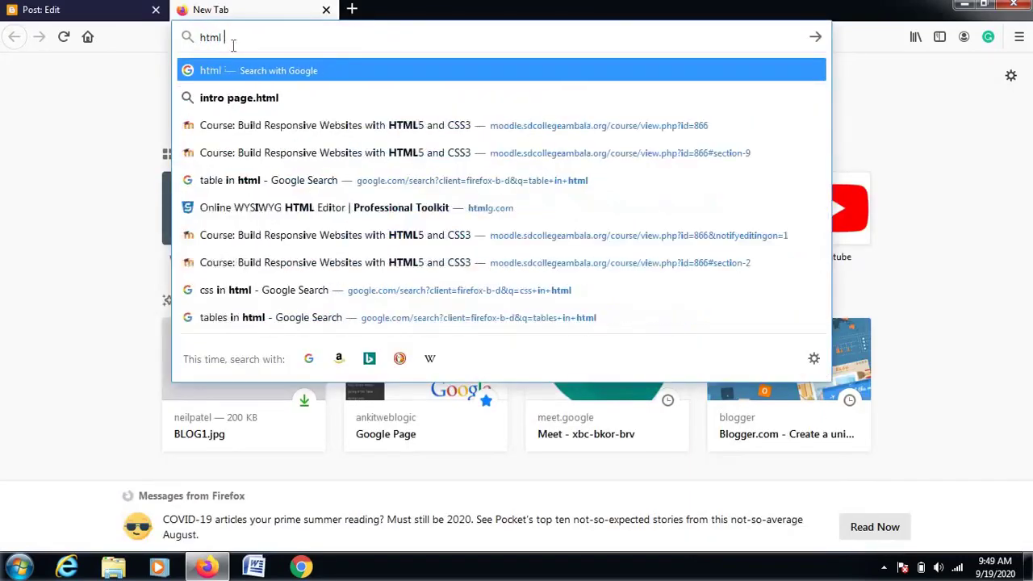
pyautogui.press('BackSpace')
pyautogui.press('BackSpace')
pyautogui.press('BackSpace')
pyautogui.press('BackSpace')
pyautogui.press('BackSpace')
# Search Google for "sanatan dharma college ambala".
pyautogui.write('sanatn')
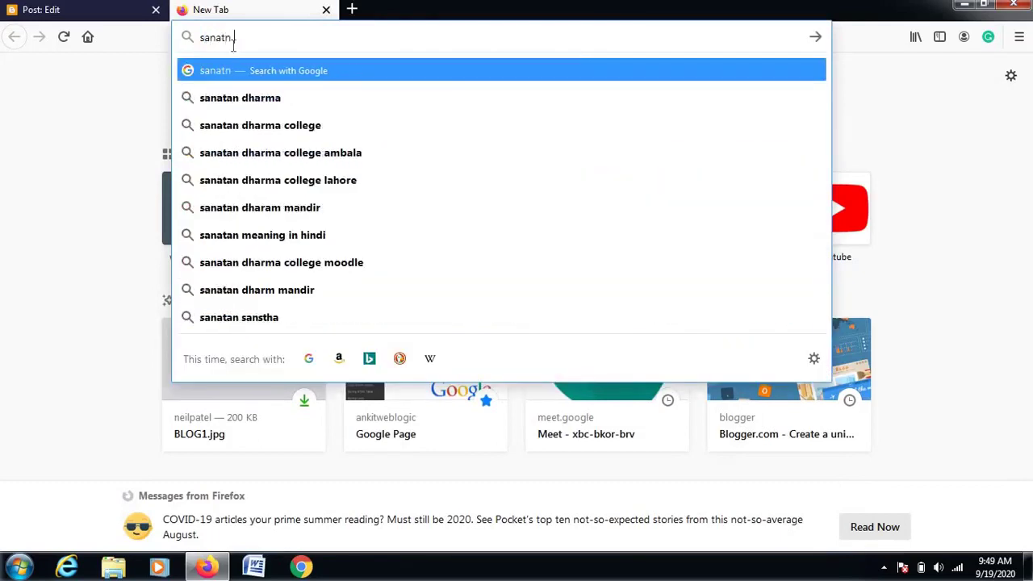
pyautogui.write(' dharma')
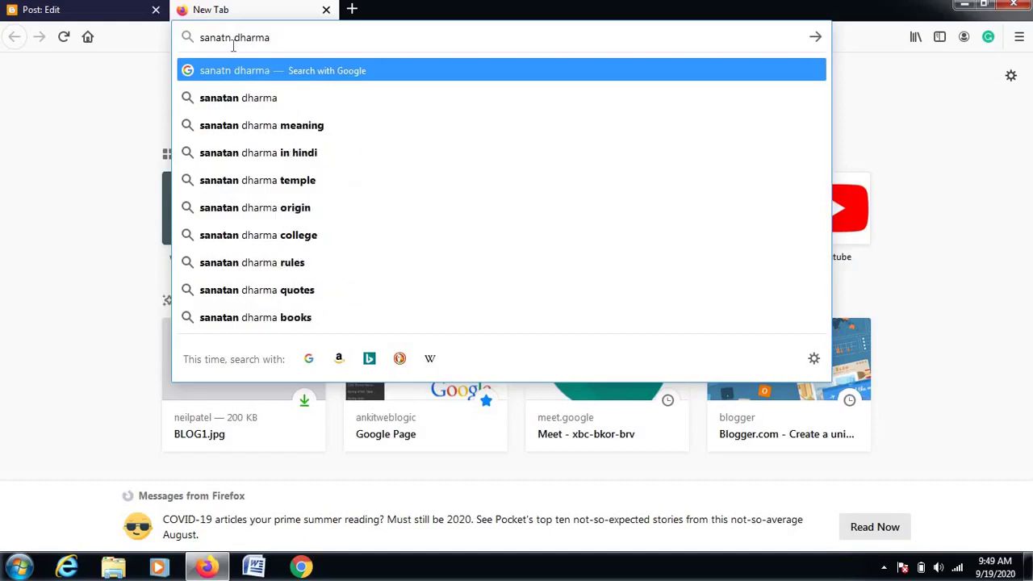
pyautogui.write(' colleg')
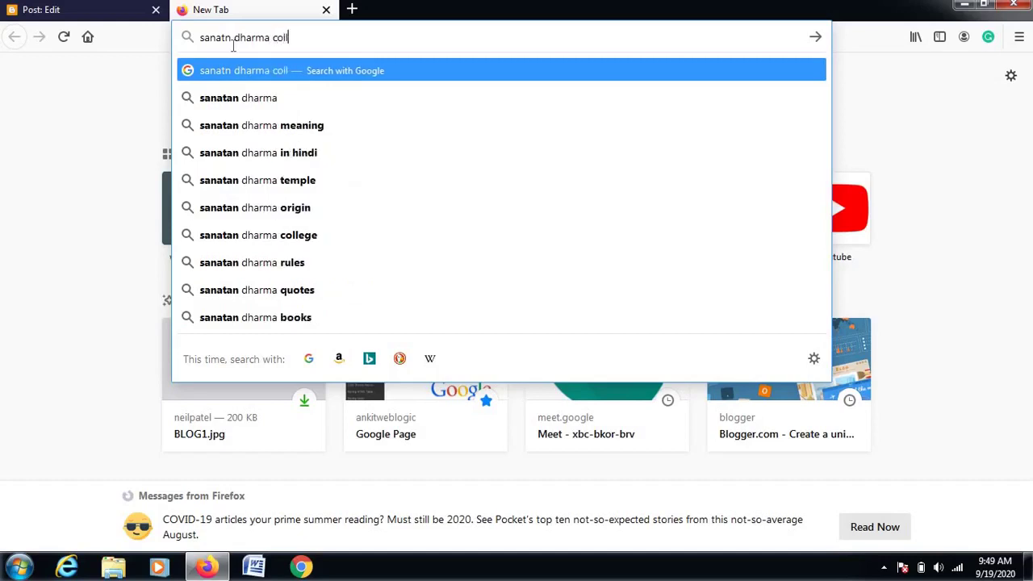
pyautogui.press('Down')
pyautogui.press('Down')
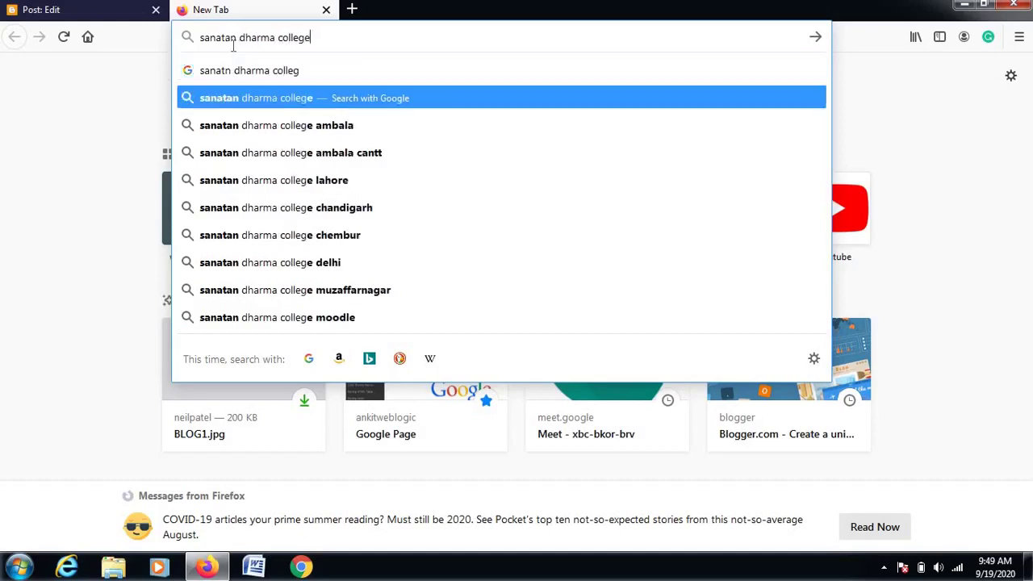
pyautogui.press('Return')
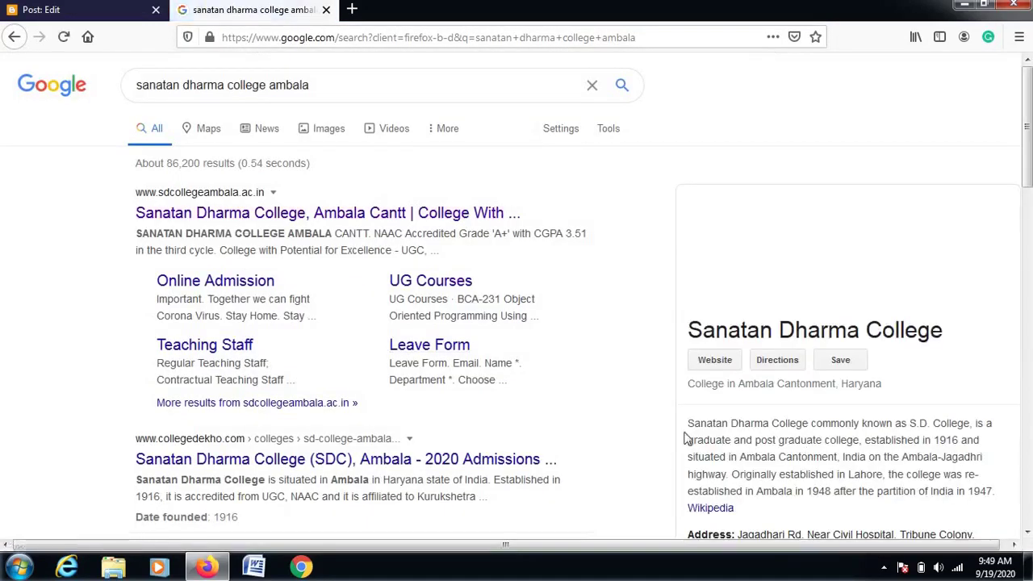
# Copy the college's description paragraph from the Google results and paste it into the body of the blog post.
pyautogui.tripleClick(937, 489)
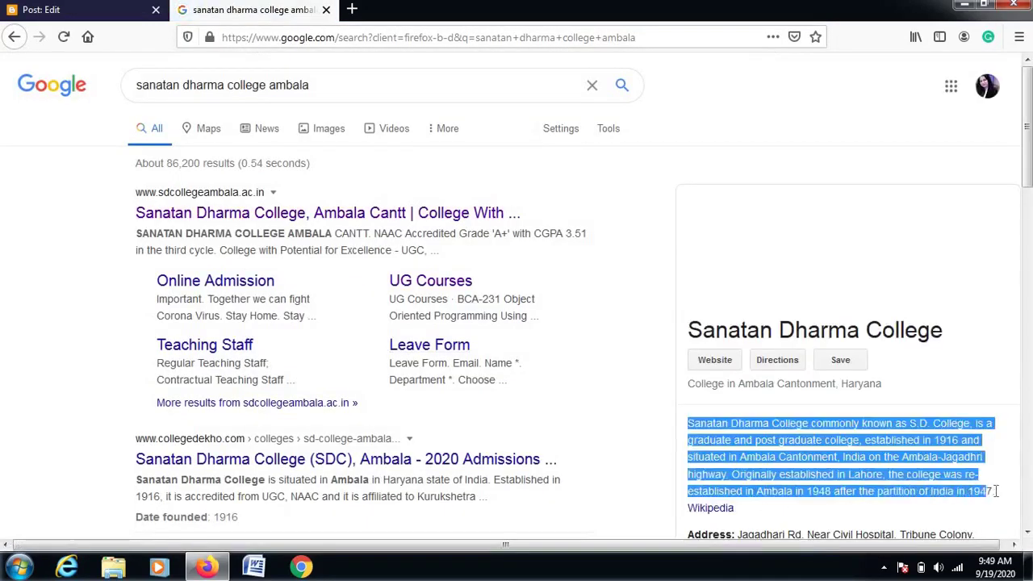
pyautogui.rightClick(943, 460)
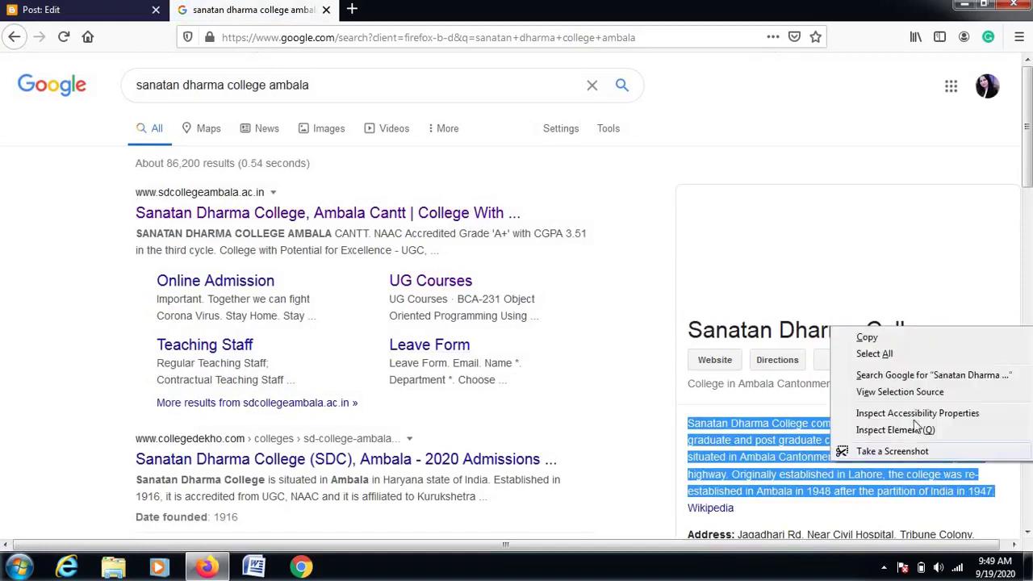
pyautogui.click(887, 343)
pyautogui.click(116, 16)
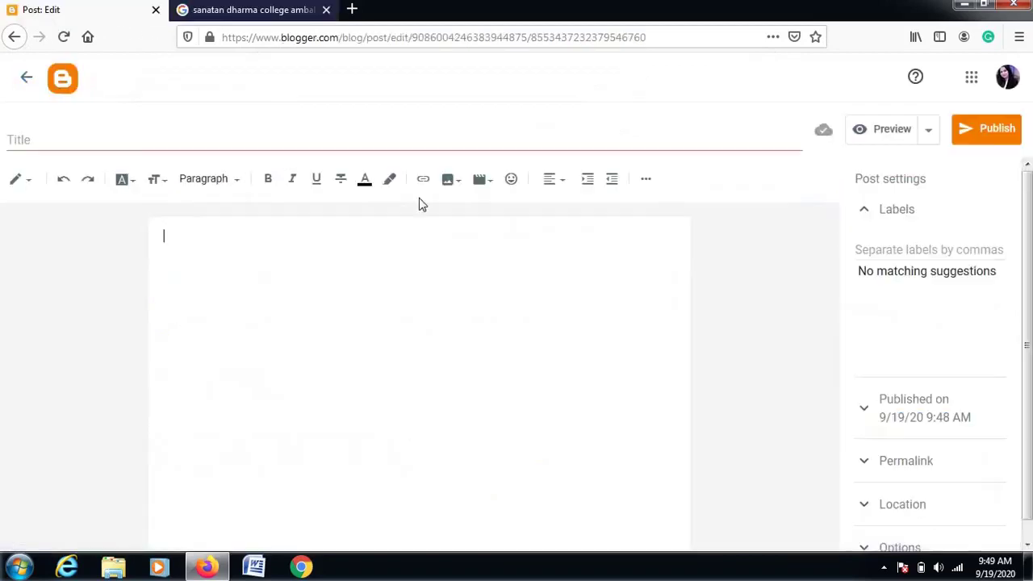
pyautogui.rightClick(316, 296)
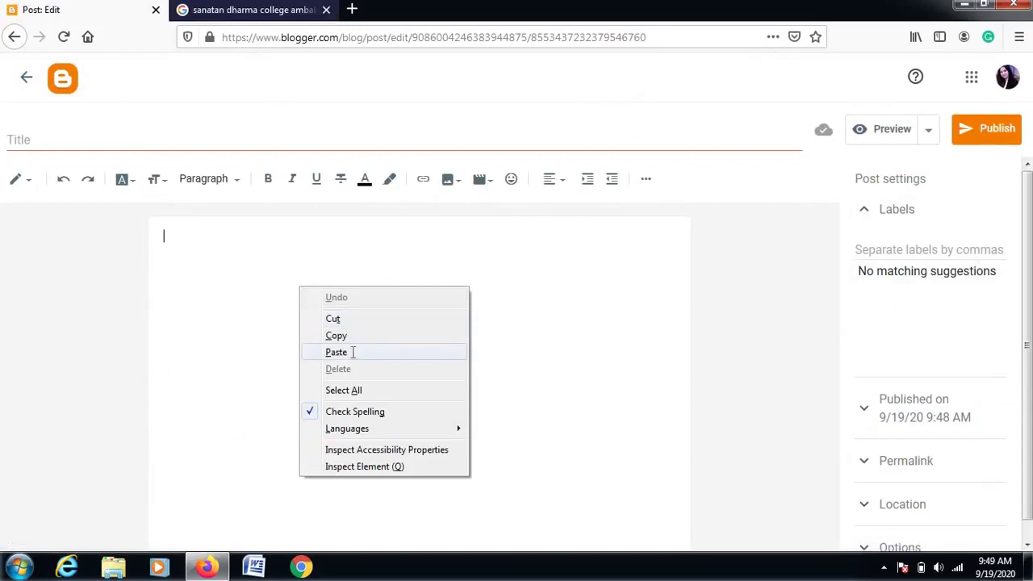
pyautogui.click(351, 352)
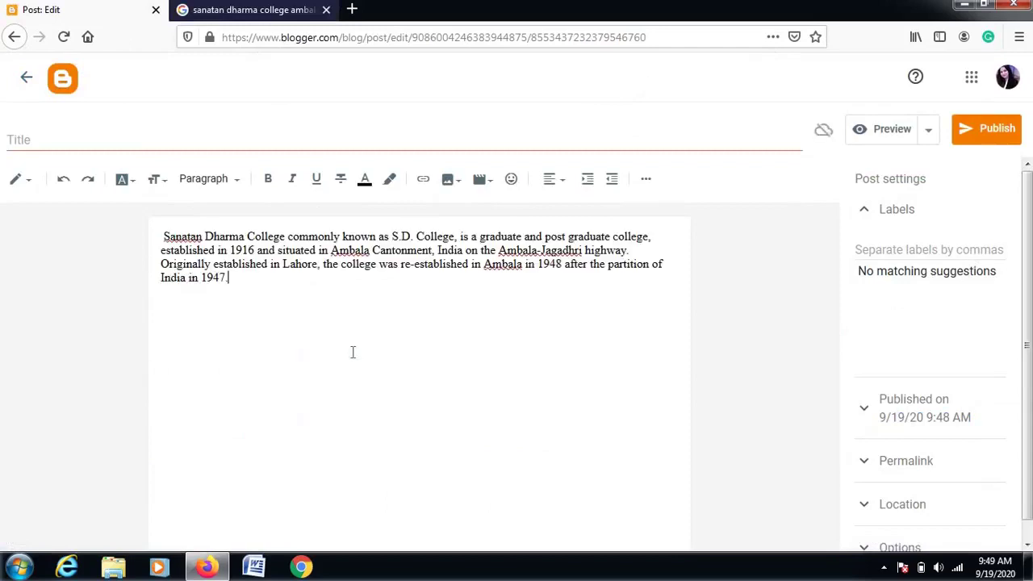
# Make the whole pasted paragraph bold and set its text colour to lime.
pyautogui.click(864, 210)
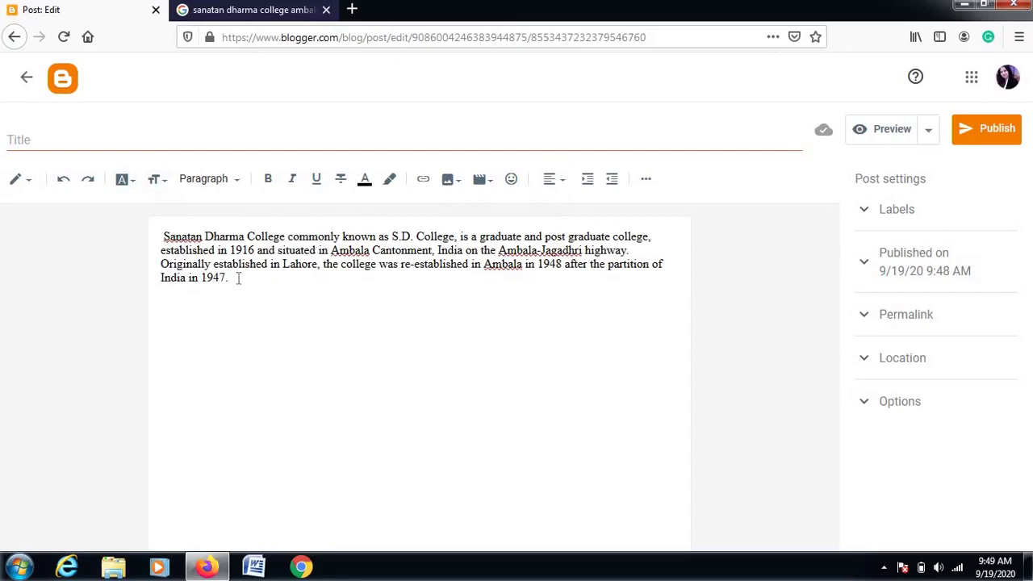
pyautogui.moveTo(163, 235); pyautogui.dragTo(162, 235)
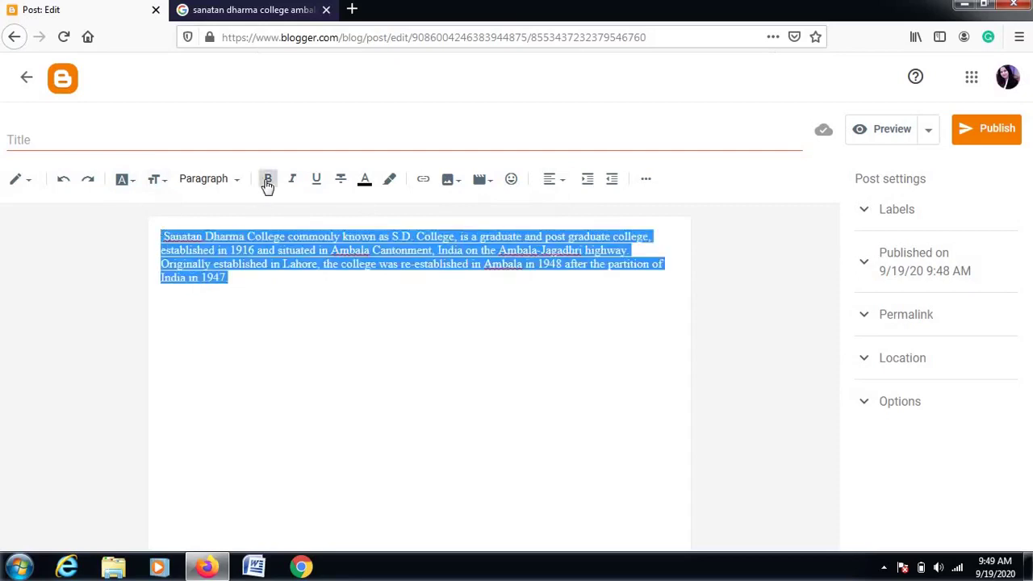
pyautogui.click(268, 178)
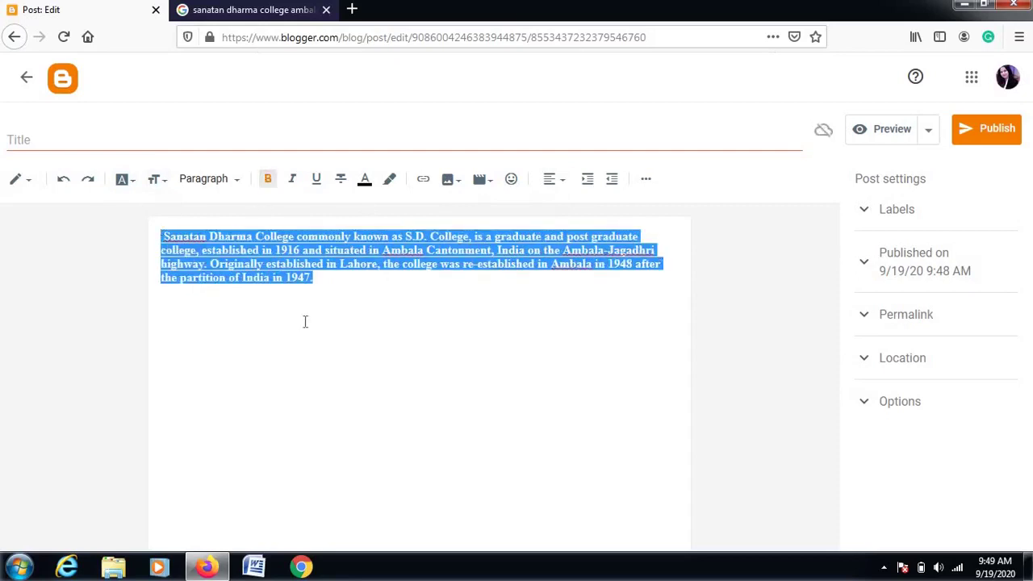
pyautogui.click(364, 182)
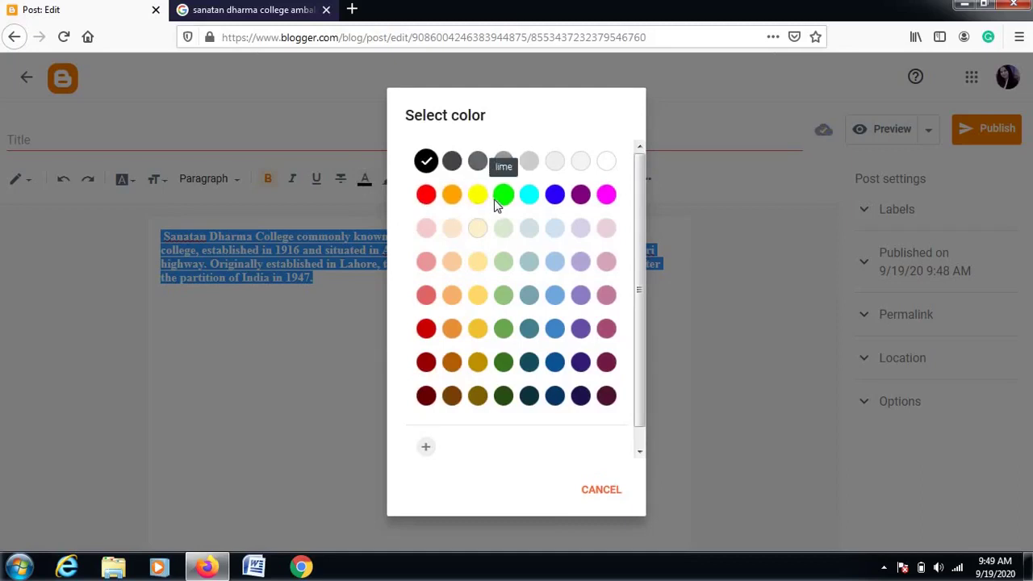
pyautogui.click(503, 195)
pyautogui.click(373, 347)
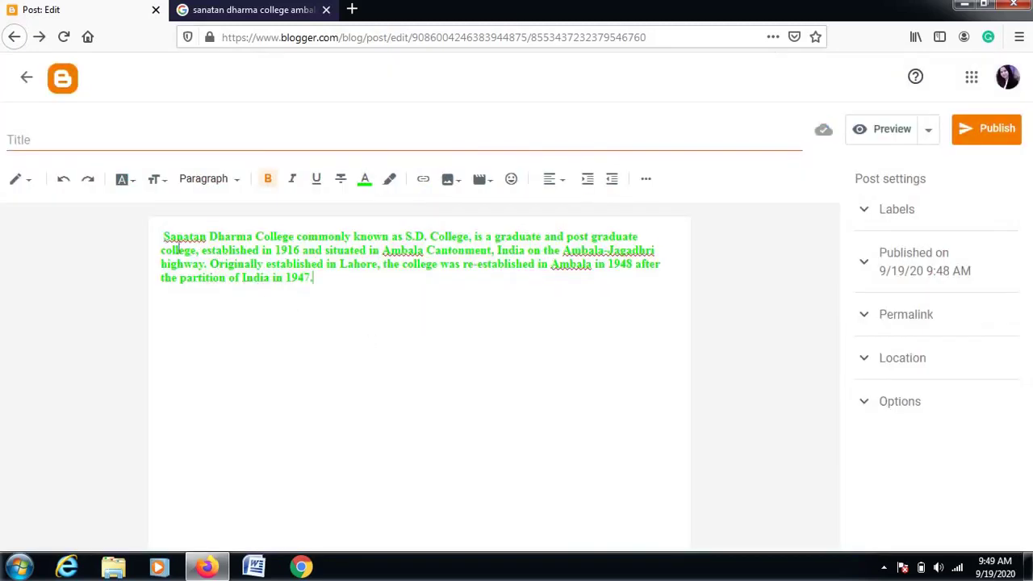
pyautogui.keyDown('shift'); pyautogui.click(152, 235); pyautogui.keyUp('shift')
pyautogui.click(331, 327)
# Add the label "about college" to the post.
pyautogui.click(894, 211)
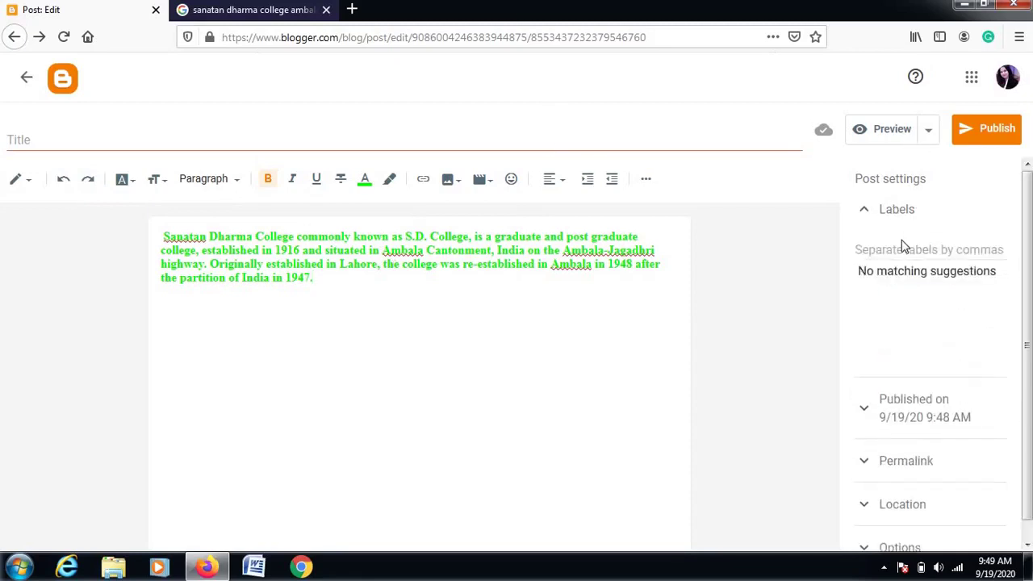
pyautogui.click(894, 250)
pyautogui.write('about co')
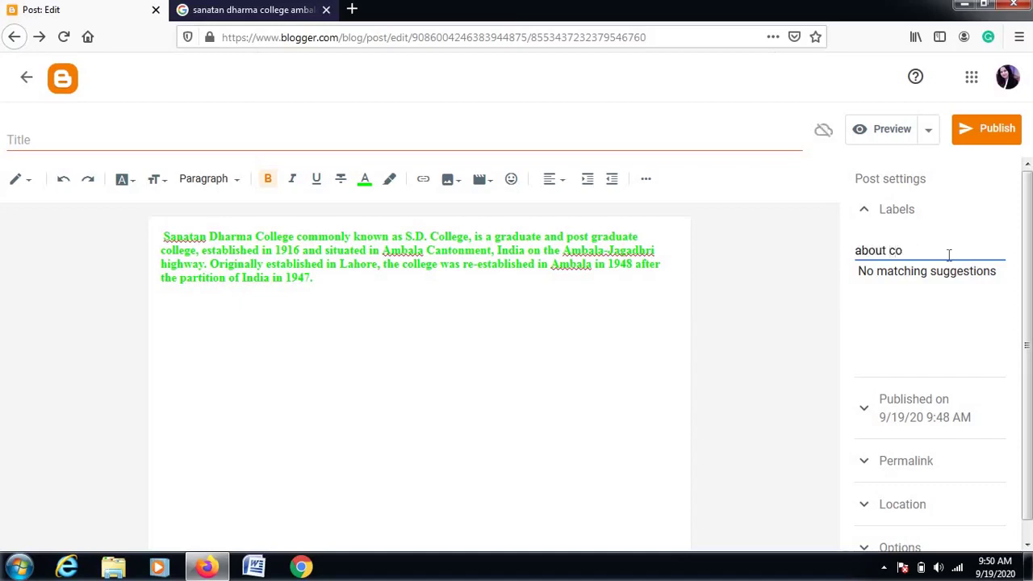
pyautogui.write('llege')
pyautogui.click(805, 364)
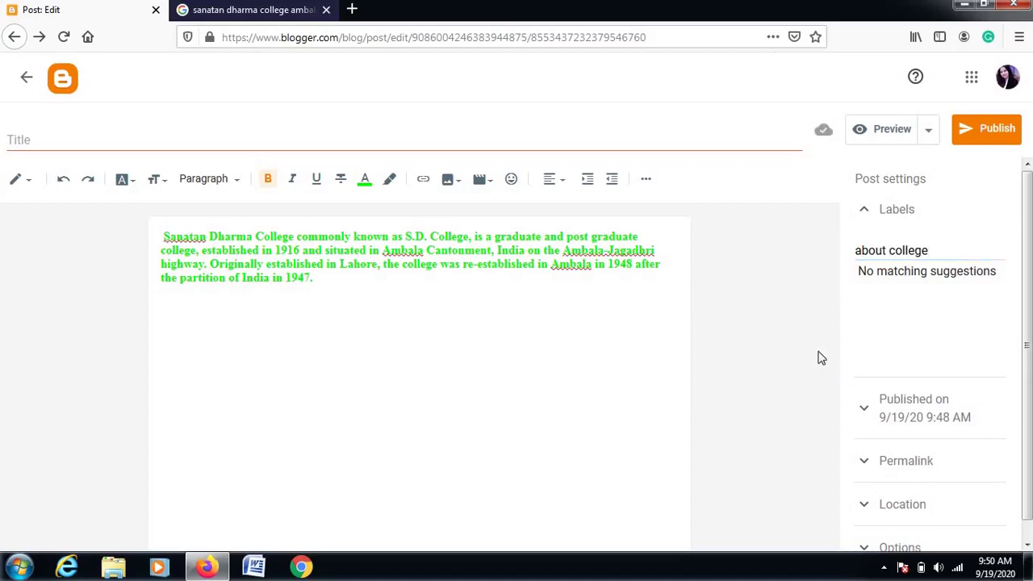
# Set the post's publishing date to Automatic and give it the custom permalink "first".
pyautogui.click(866, 412)
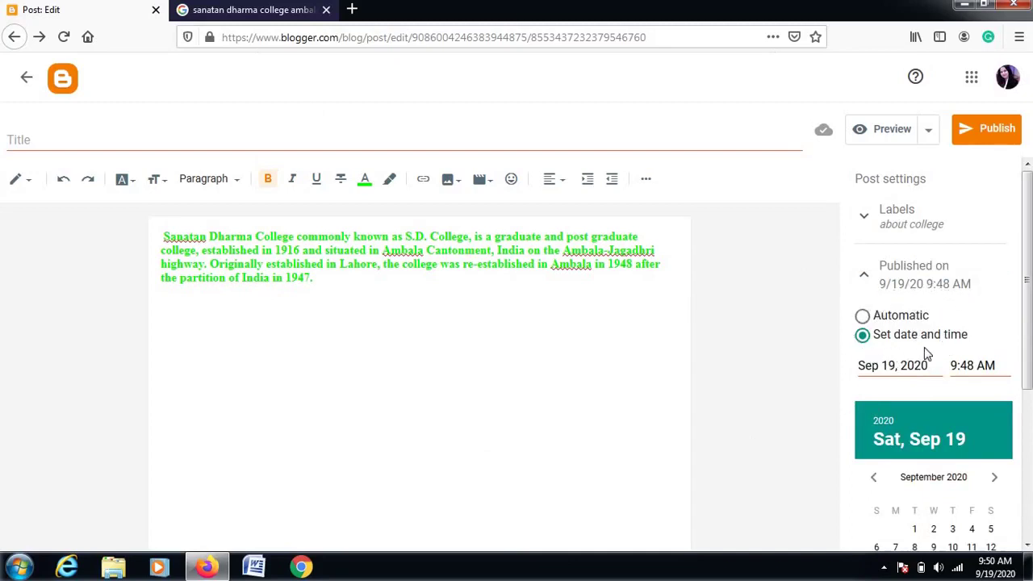
pyautogui.click(863, 317)
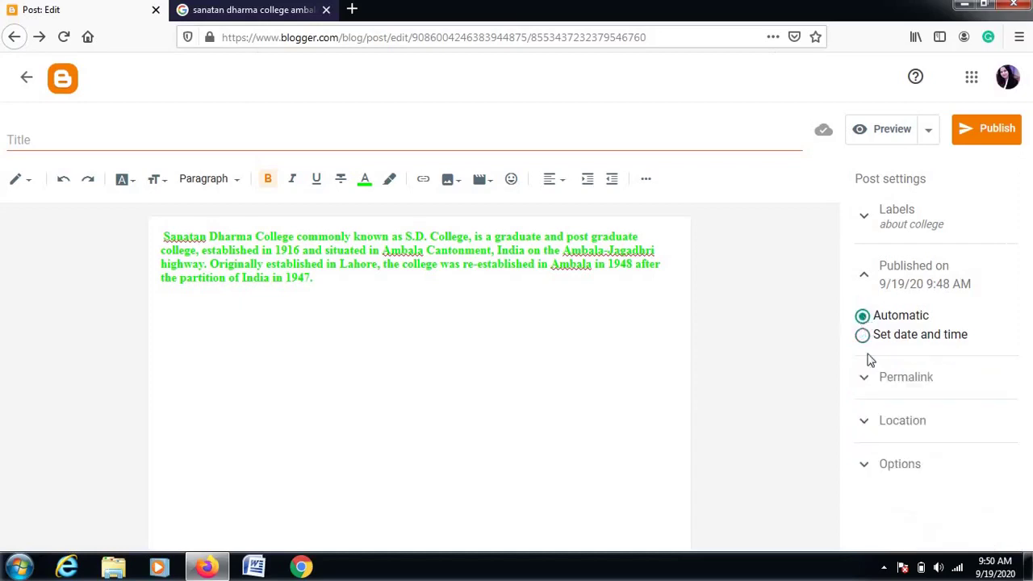
pyautogui.click(864, 378)
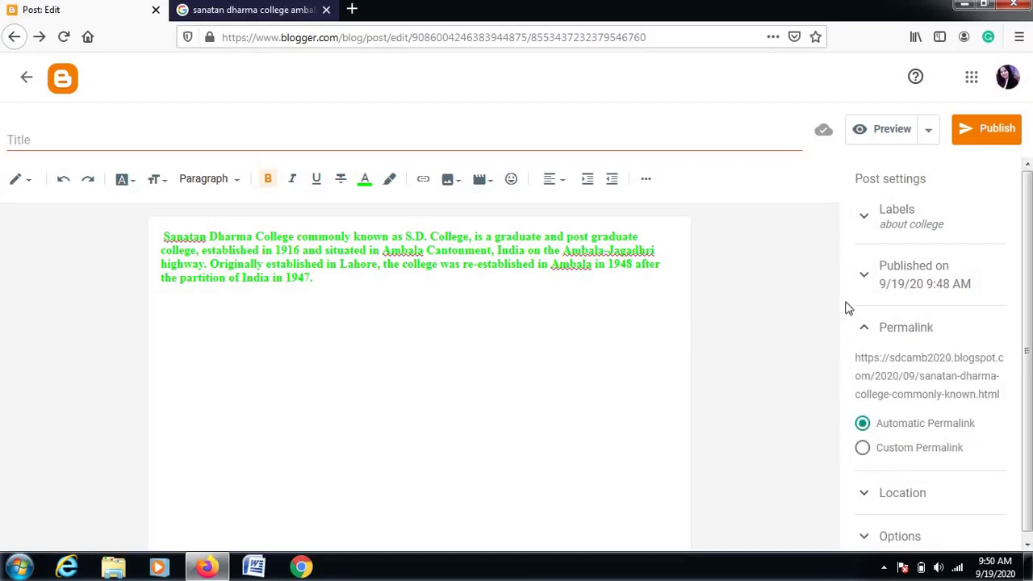
pyautogui.click(863, 449)
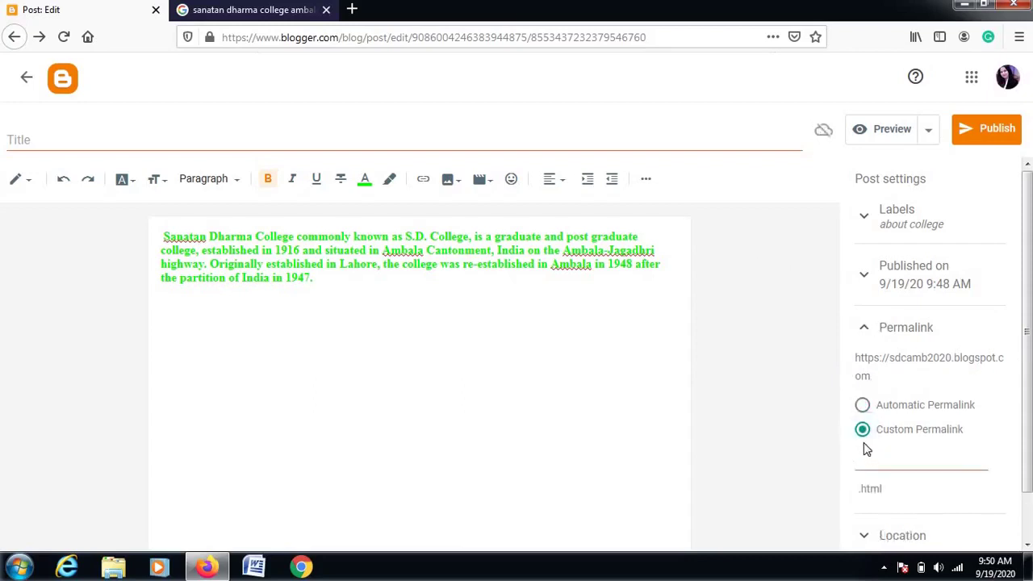
pyautogui.click(911, 460)
pyautogui.write('first')
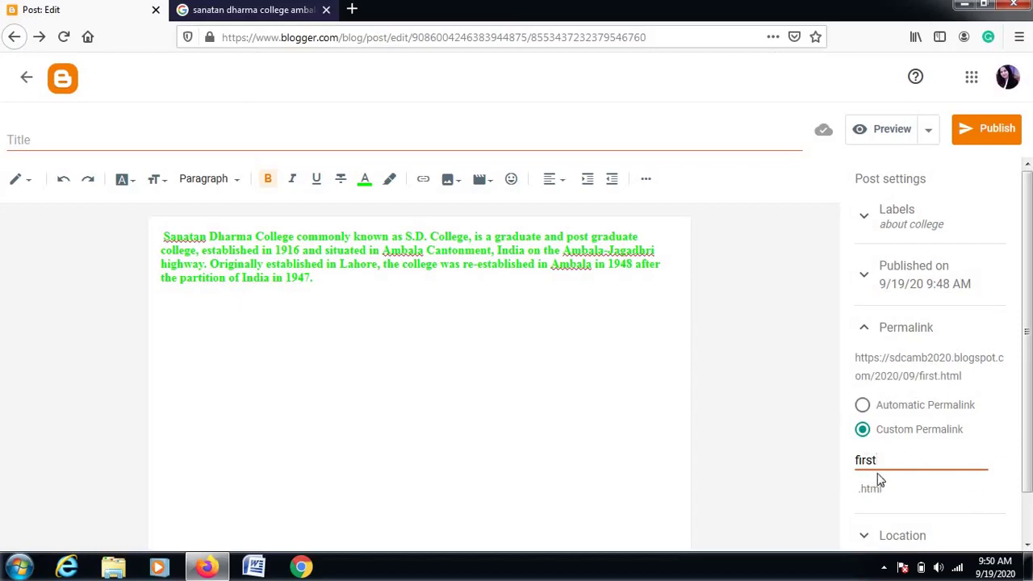
# Review the post's location settings and its reader comment options.
pyautogui.scroll(-1, 866, 498)
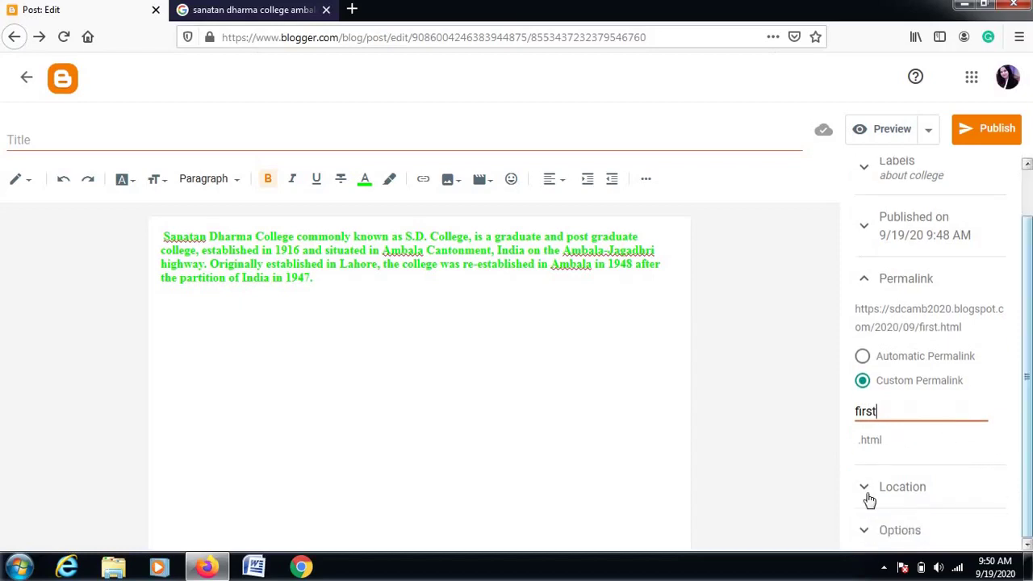
pyautogui.click(865, 488)
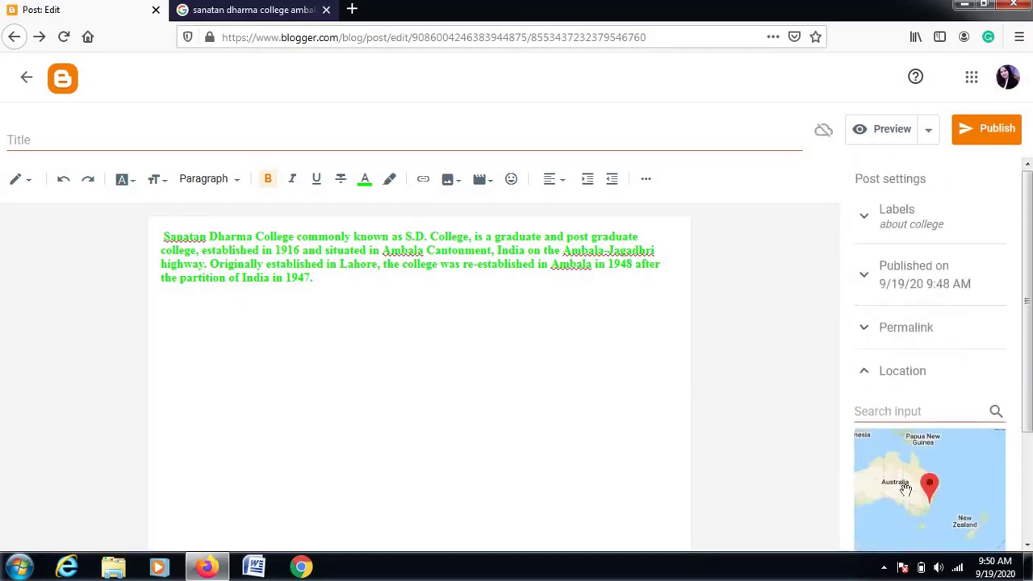
pyautogui.scroll(-3, 1029, 516)
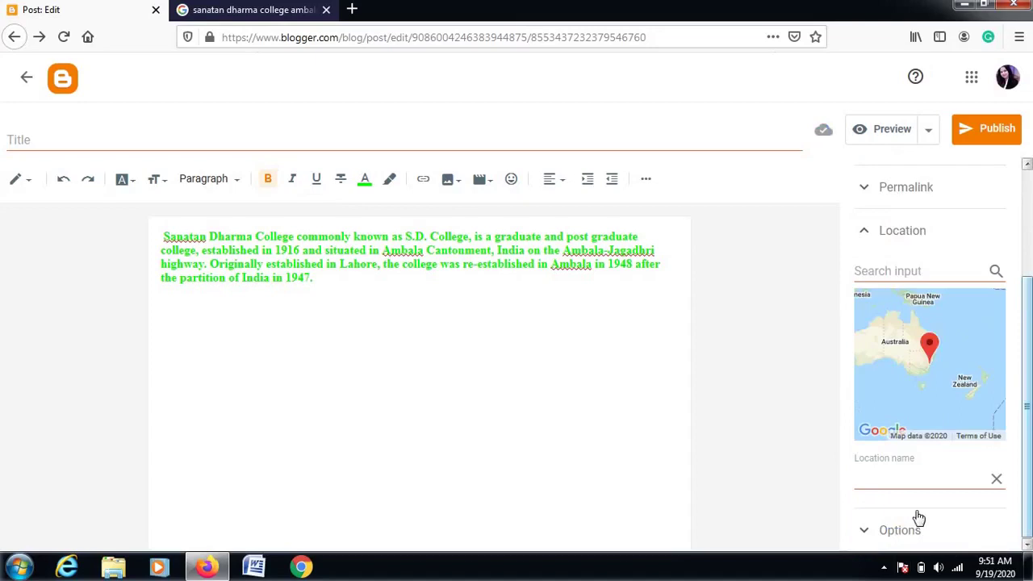
pyautogui.click(903, 532)
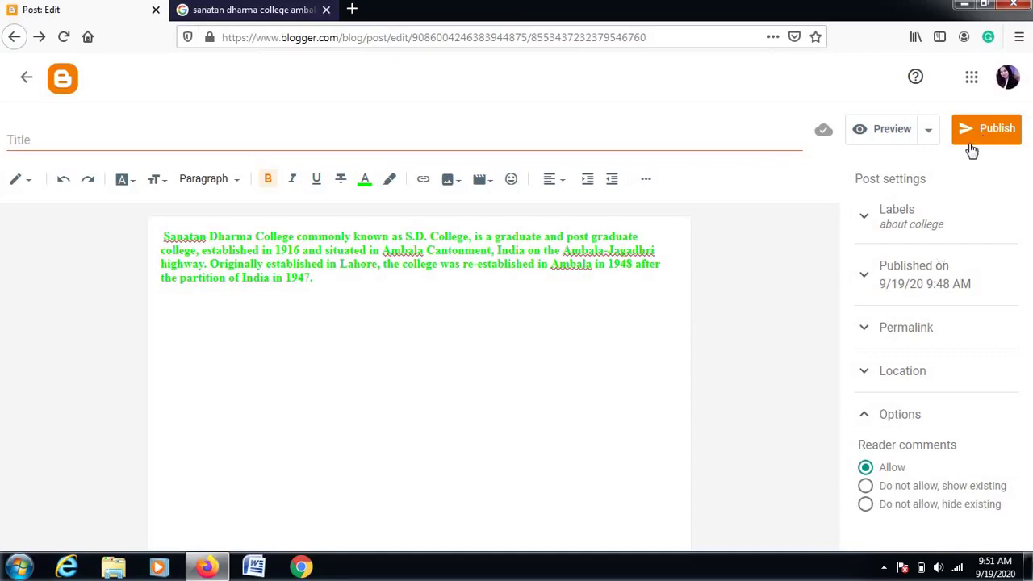
# Preview the post, look through the whole page, and close the preview.
pyautogui.click(873, 135)
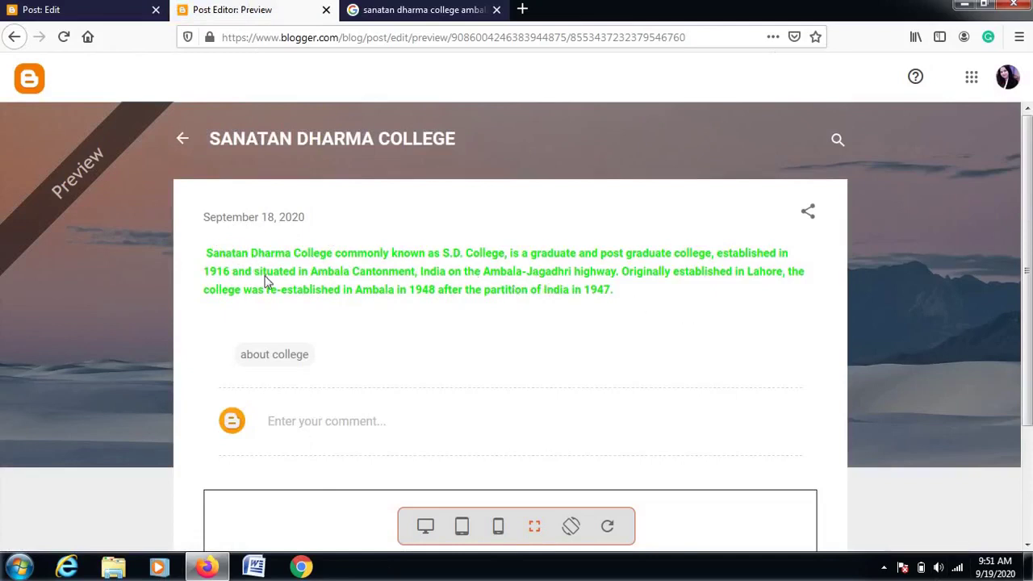
pyautogui.scroll(-2, 481, 410)
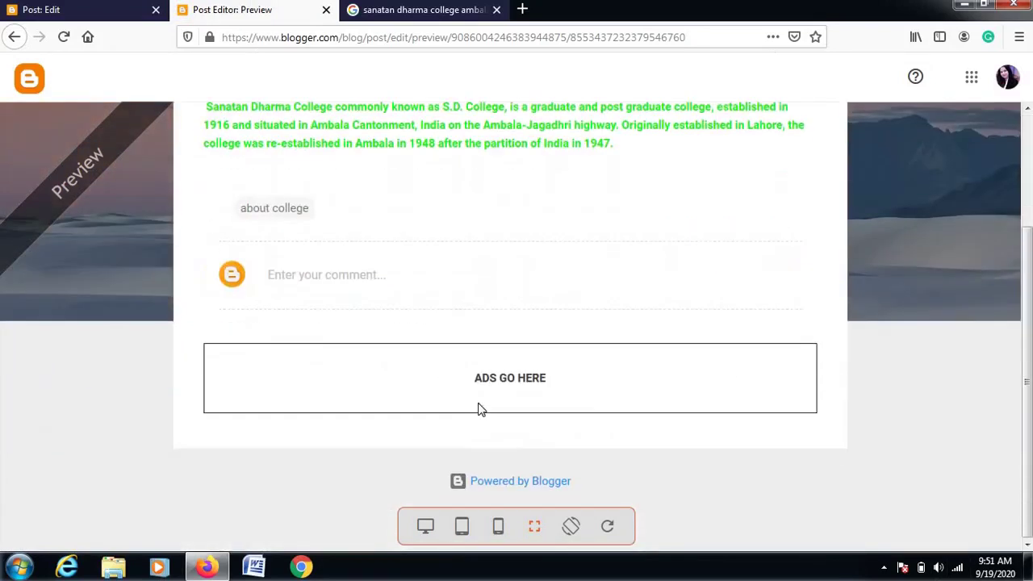
pyautogui.scroll(2, 481, 410)
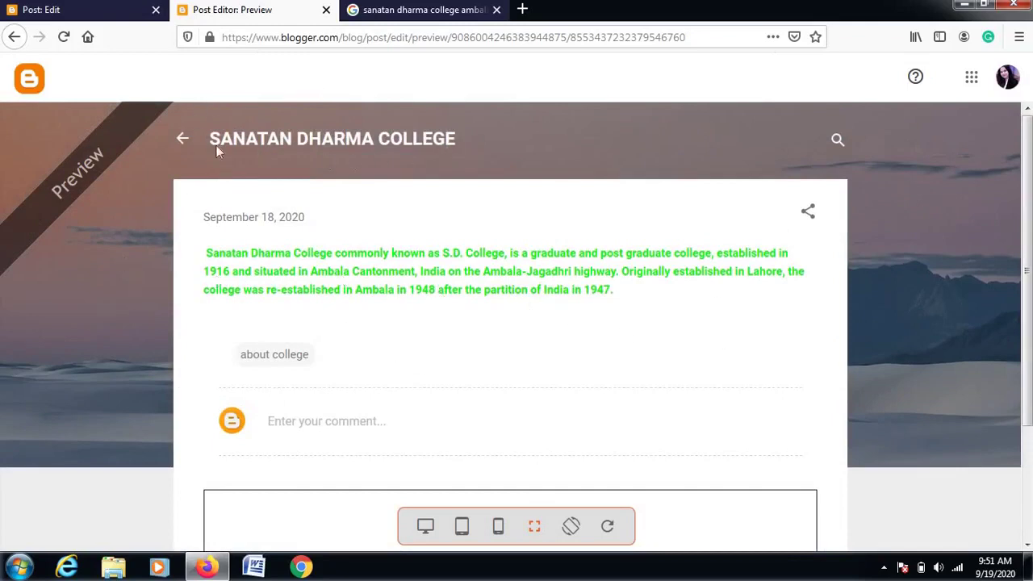
pyautogui.click(326, 10)
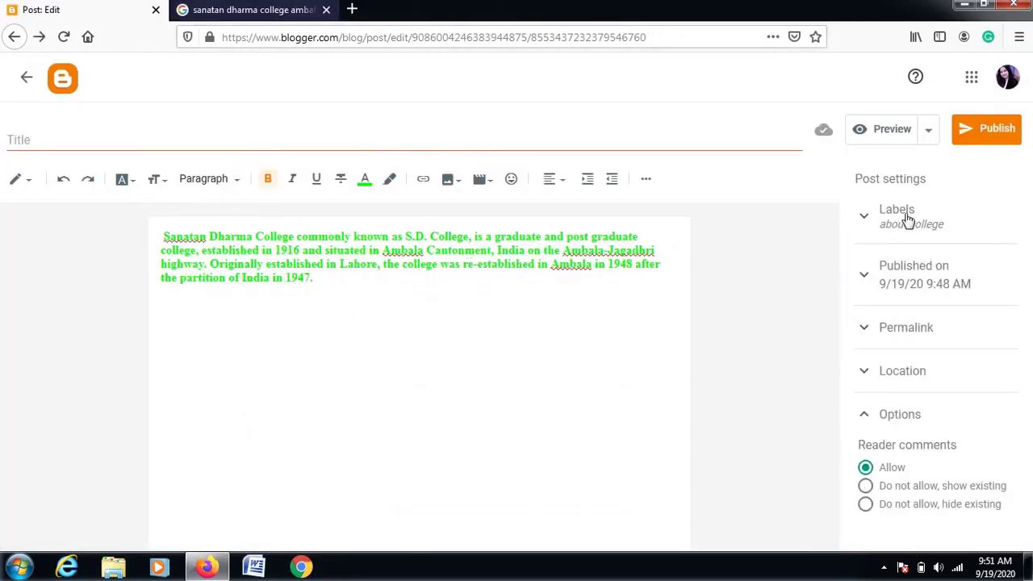
# Switch the post's publishing date to "Set date and time" and publish the post to the blog.
pyautogui.click(929, 280)
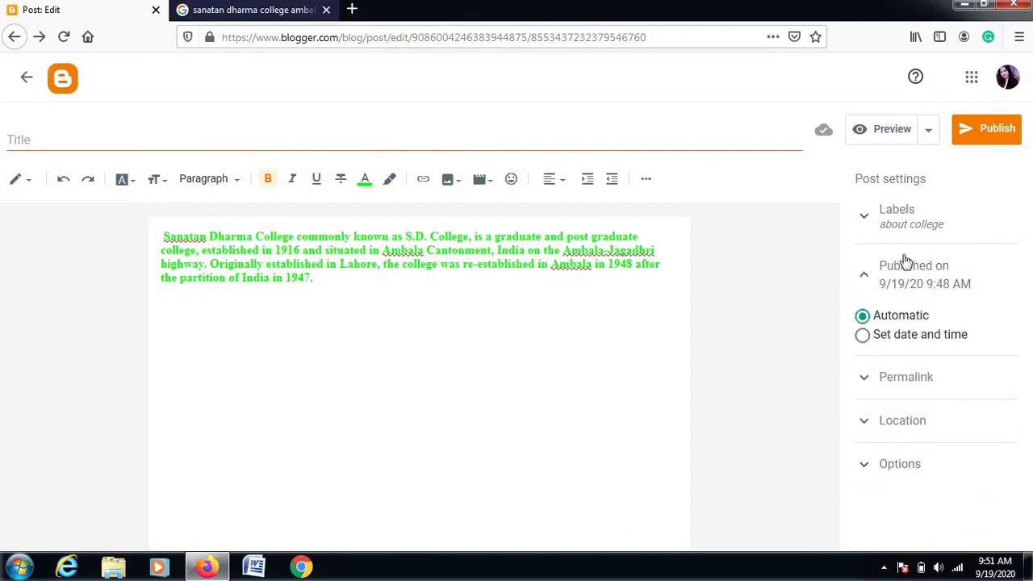
pyautogui.click(864, 336)
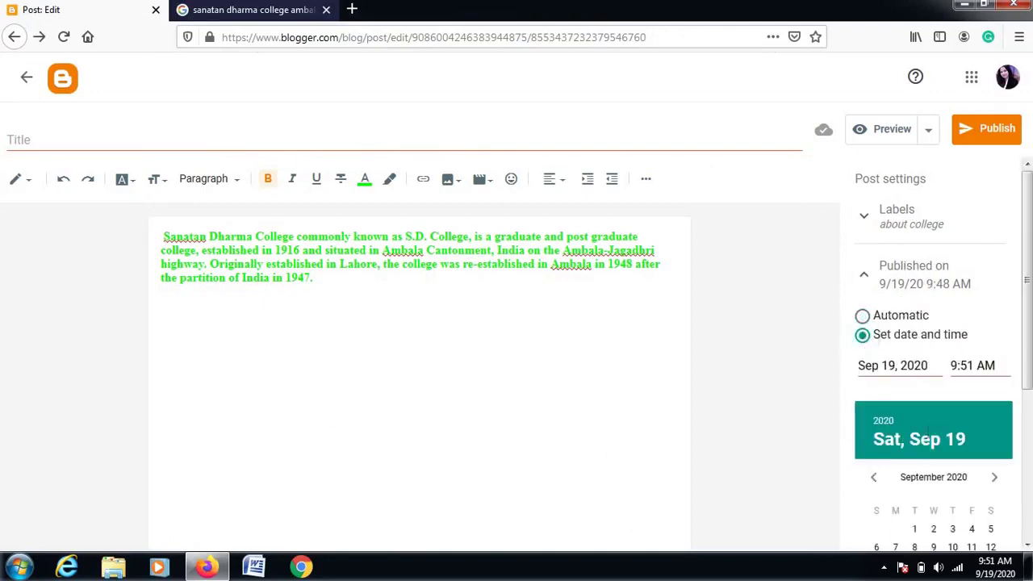
pyautogui.click(990, 131)
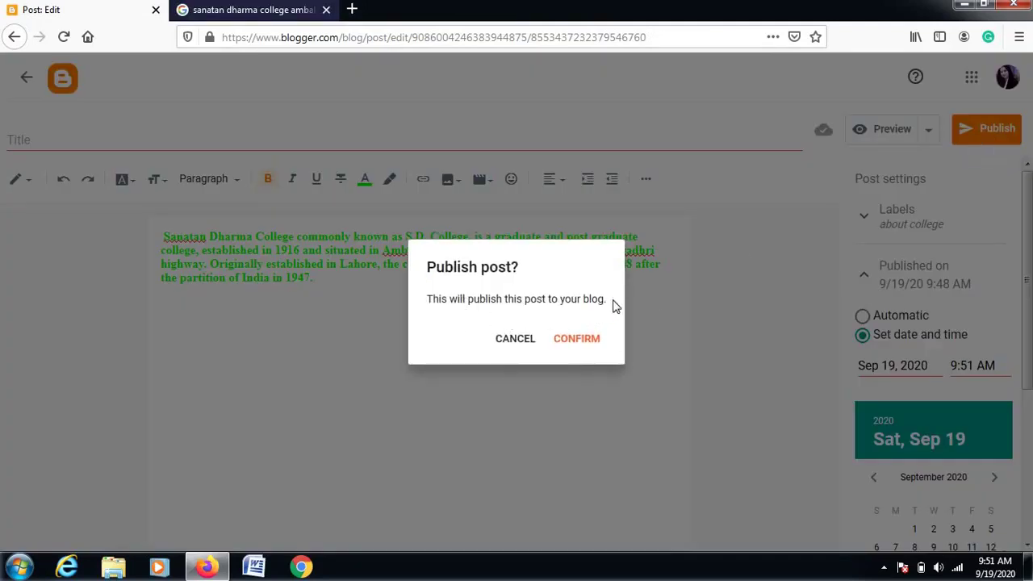
pyautogui.click(575, 340)
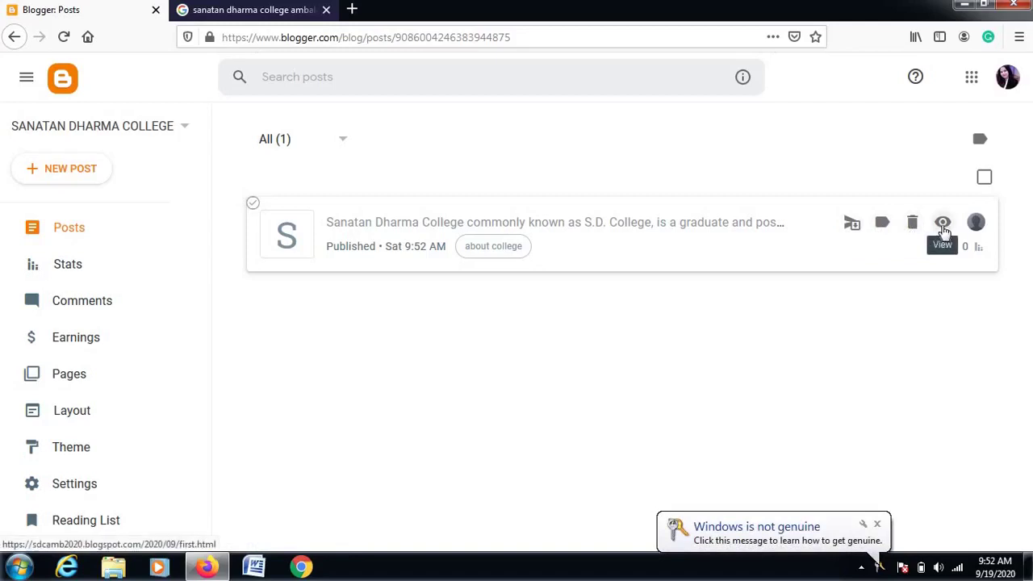
# View the published post on the live blog, then return to the blog's list of posts.
pyautogui.click(943, 230)
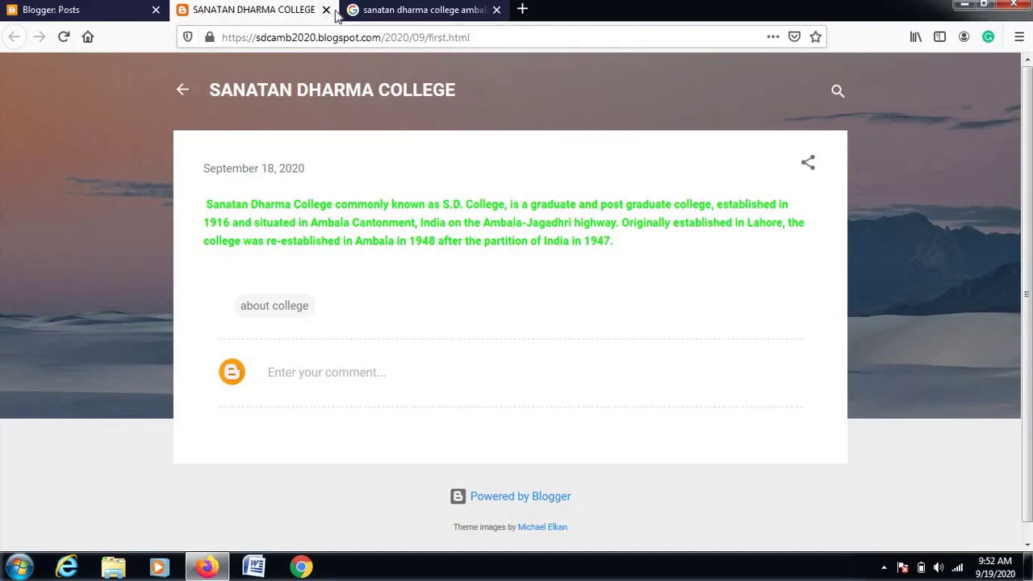
pyautogui.click(404, 11)
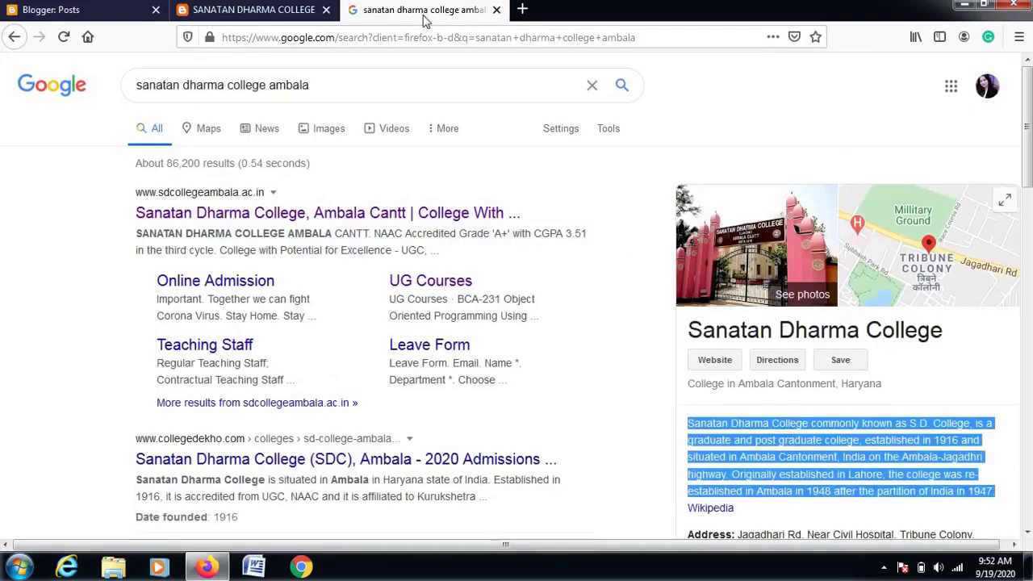
pyautogui.click(266, 11)
pyautogui.click(109, 15)
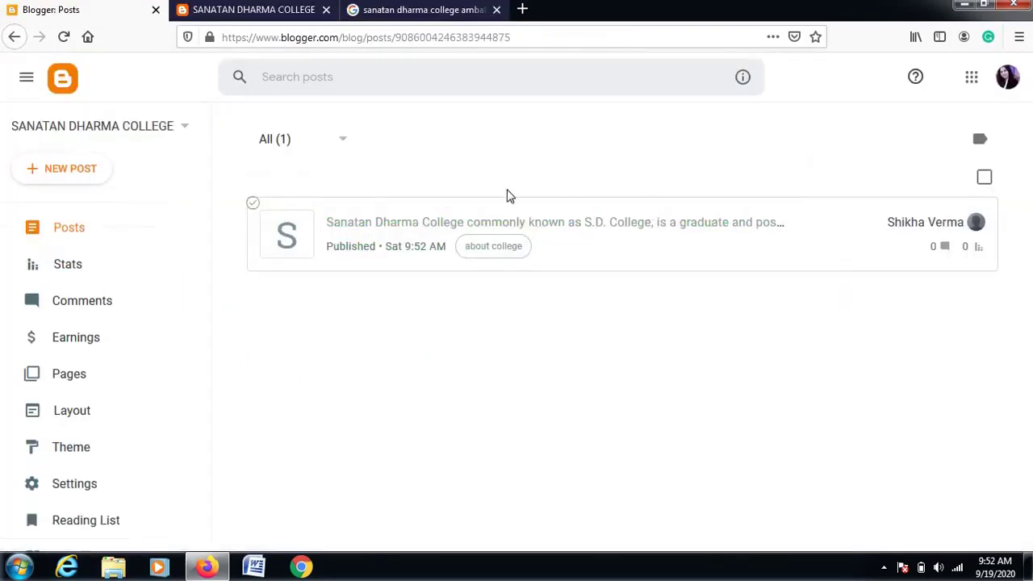
pyautogui.click(90, 252)
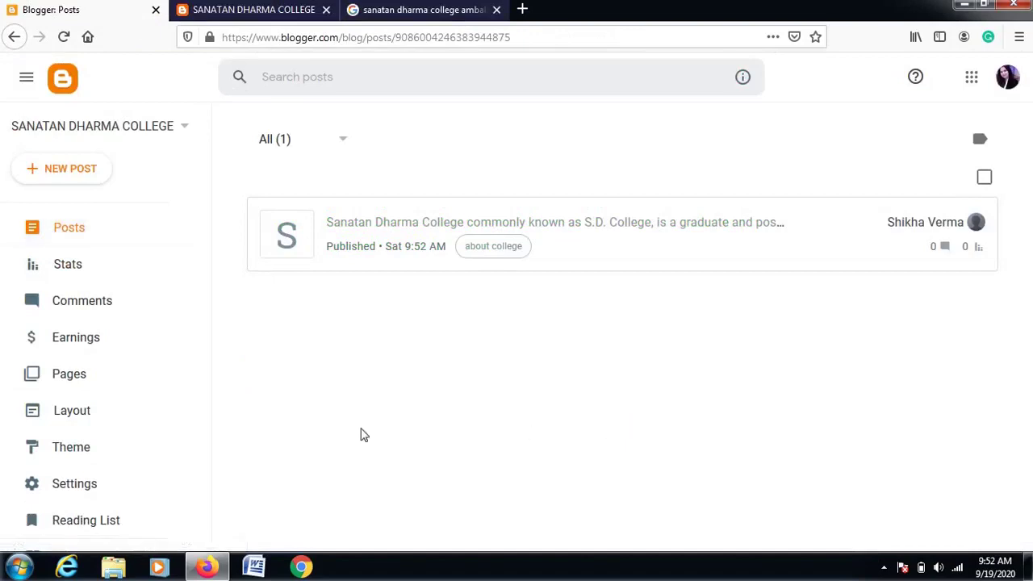